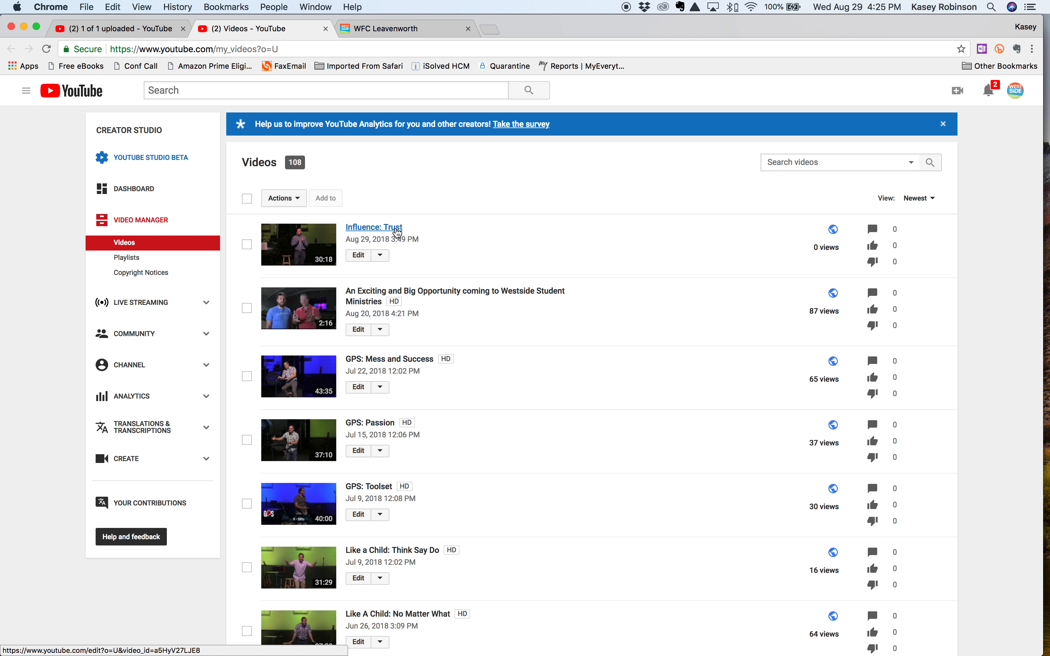
Open the "Influence: Trust" video for editing and review its description, video URL and thumbnail choices
left_click(397, 230)
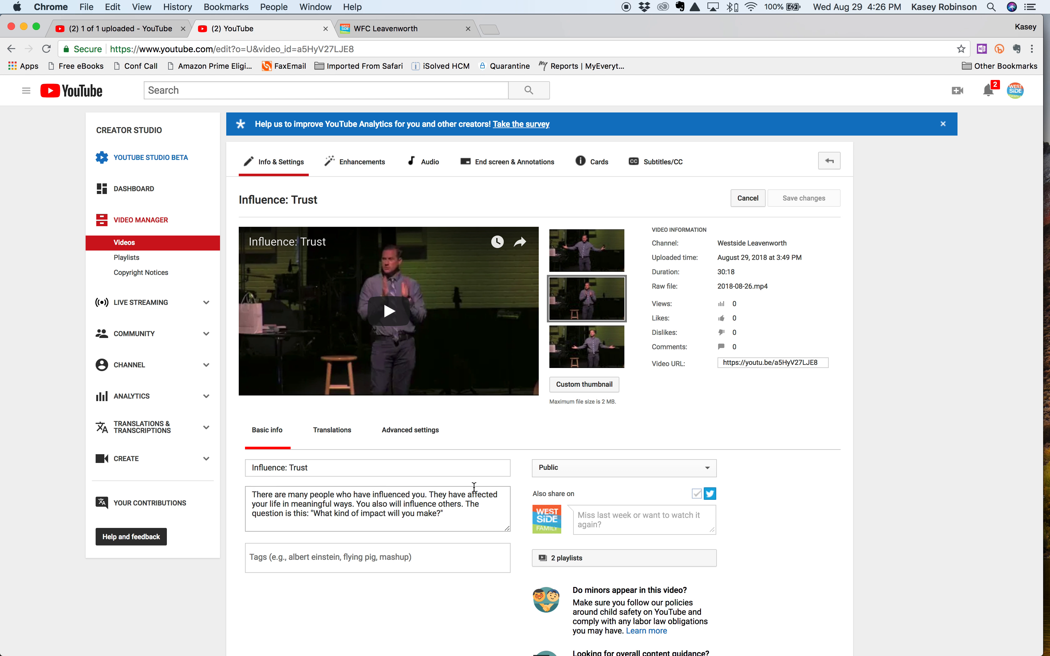
left_click_drag(450, 517, 296, 494)
left_click(296, 494)
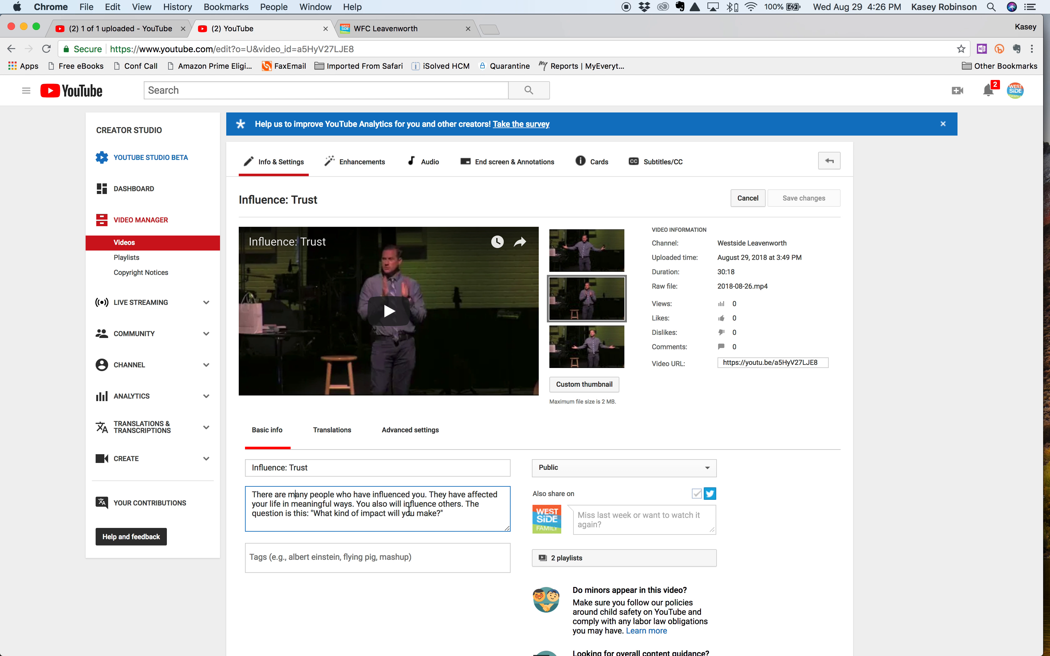
left_click(779, 362)
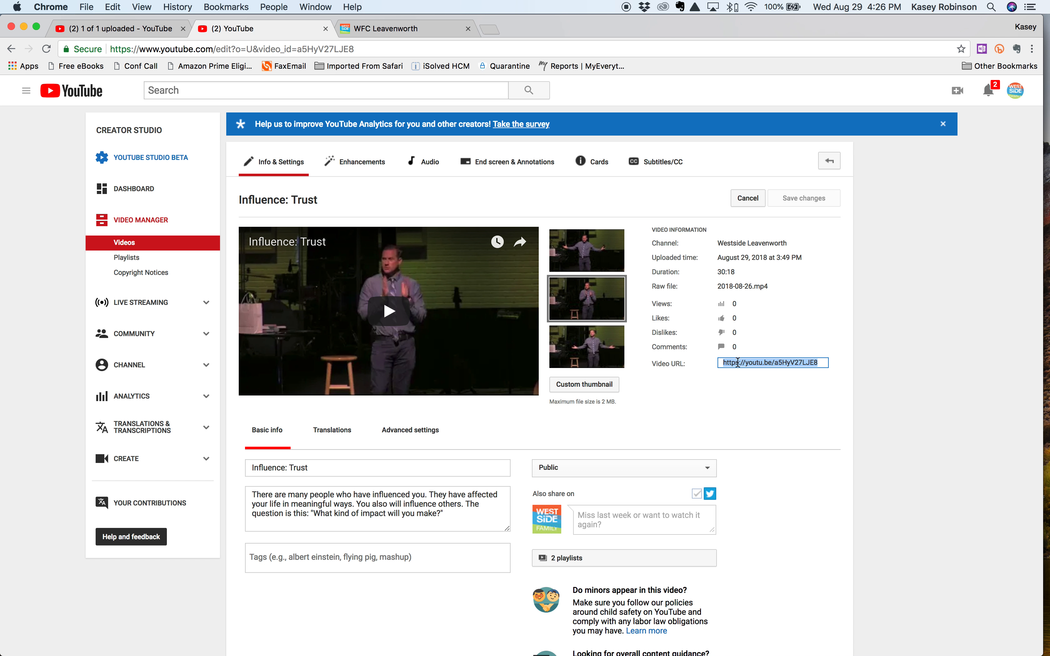
mouse_move(589, 351)
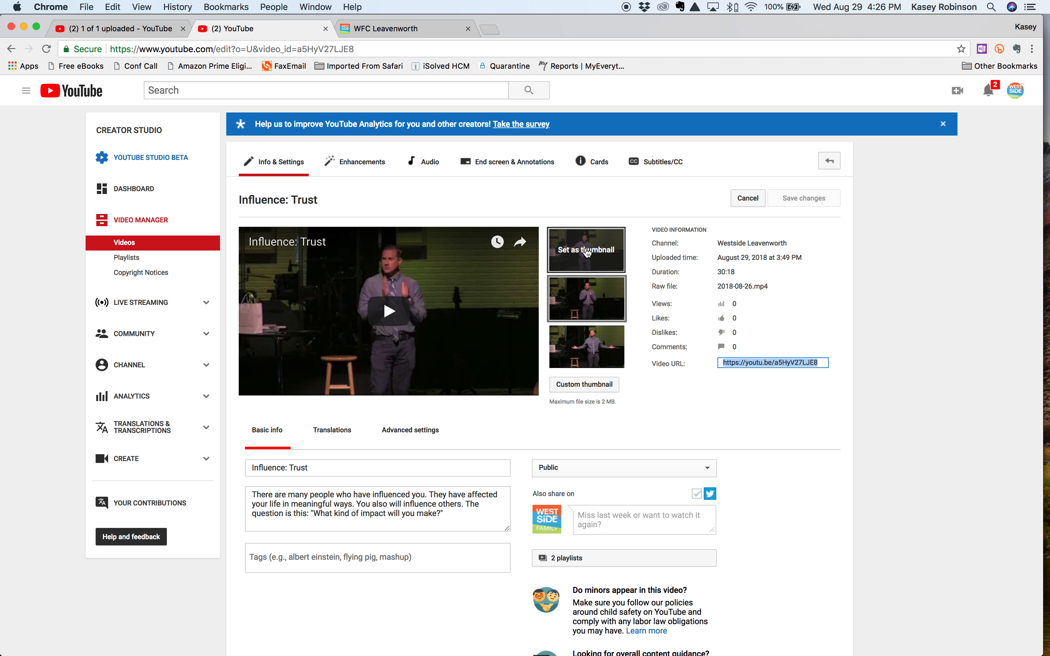
mouse_move(592, 269)
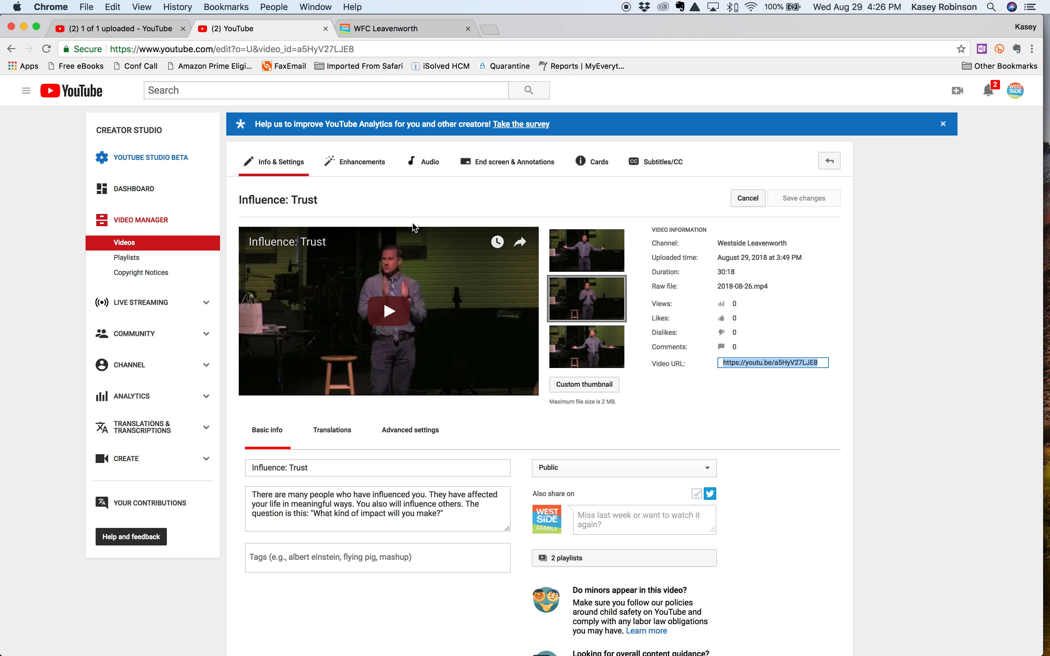
Go to the video's enhancements, briefly preview the opening, and open the trimming timeline with playback paused
left_click(343, 172)
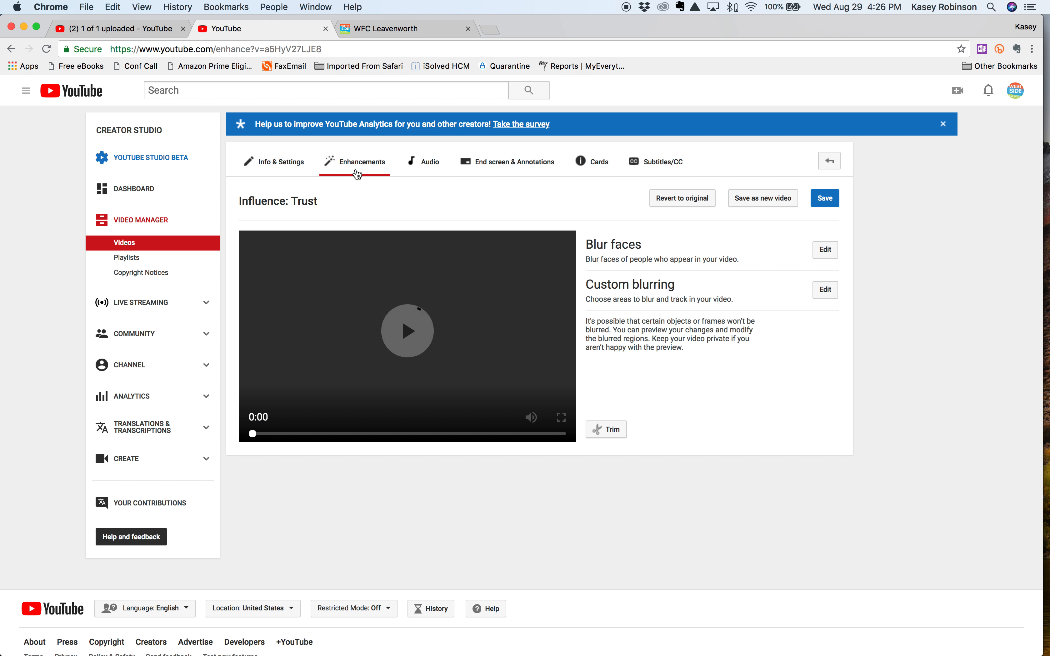
left_click(442, 246)
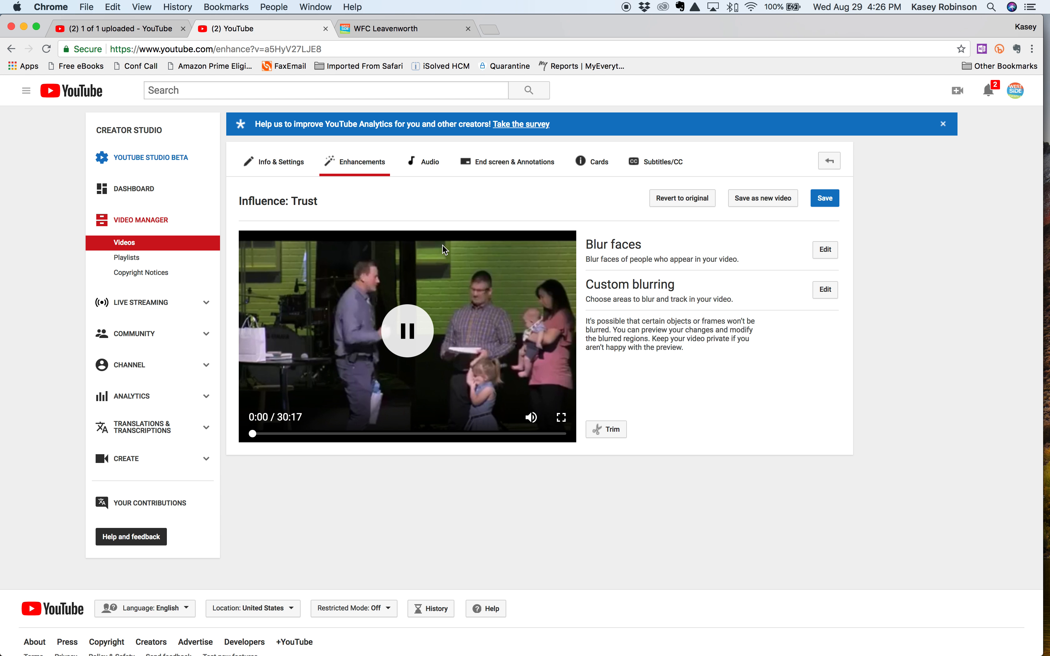
left_click(401, 341)
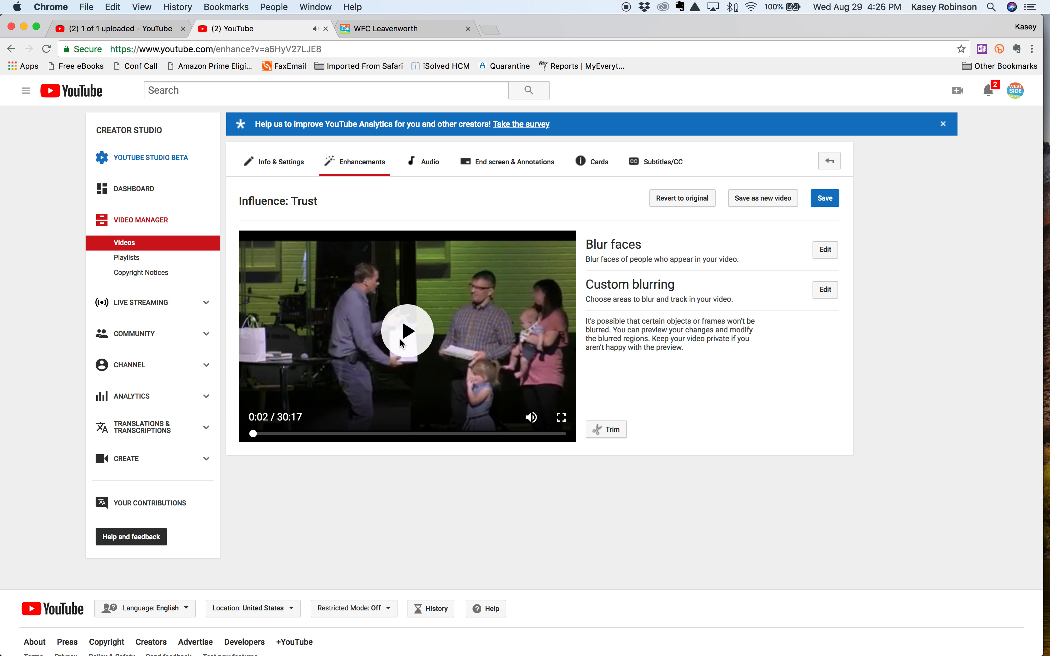
left_click(613, 431)
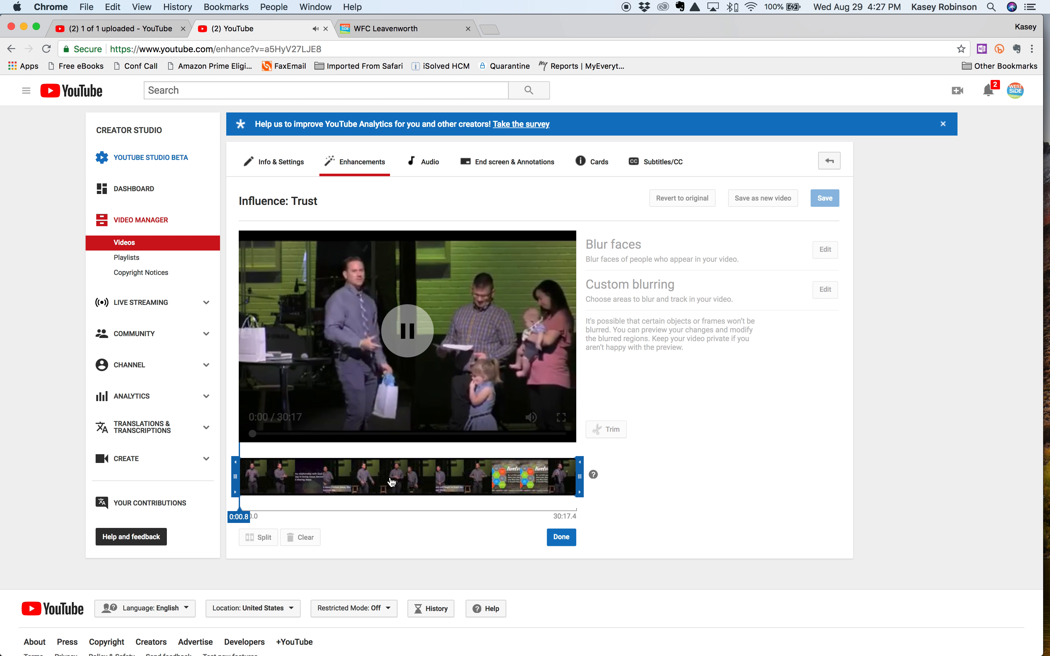
left_click(398, 368)
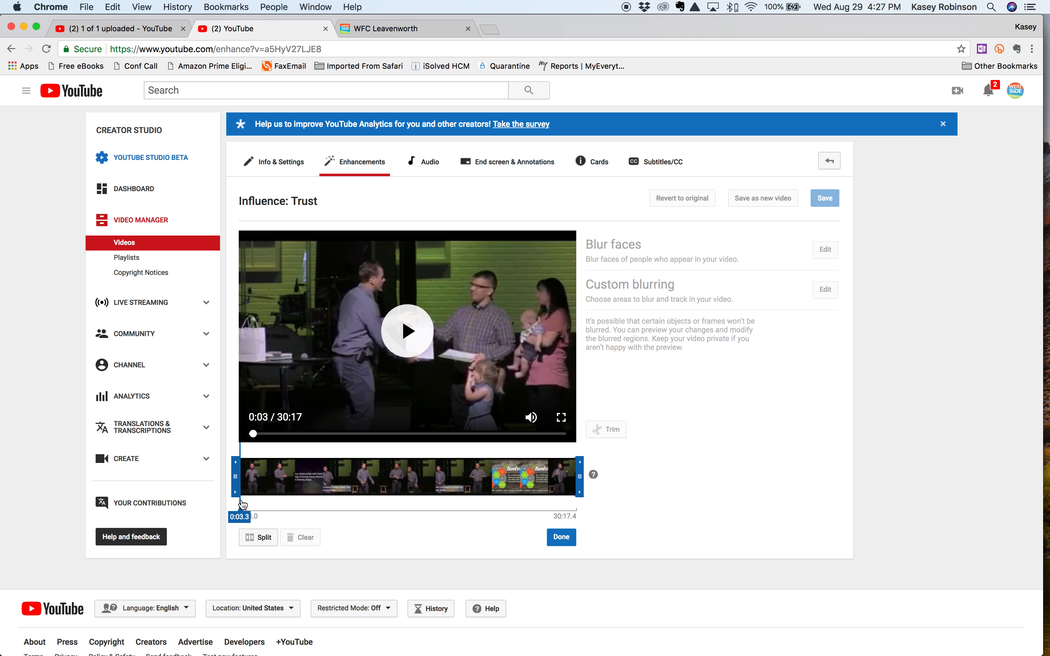
Find the end of the unwanted opening, split the clip at 0:24.7 and delete the segment before it
left_click(252, 501)
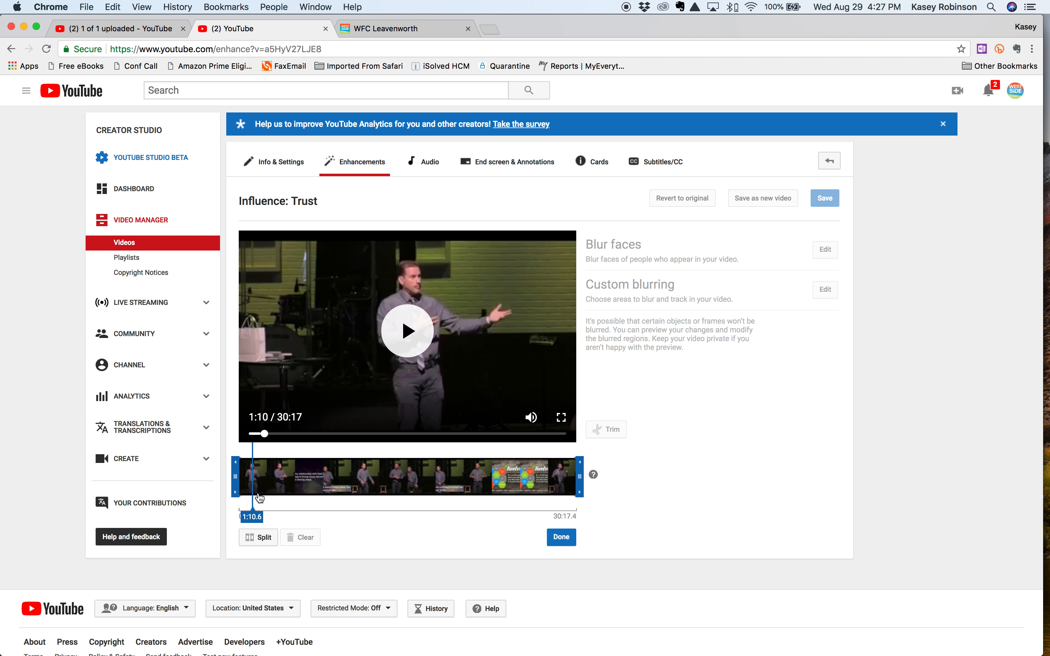
left_click(251, 496)
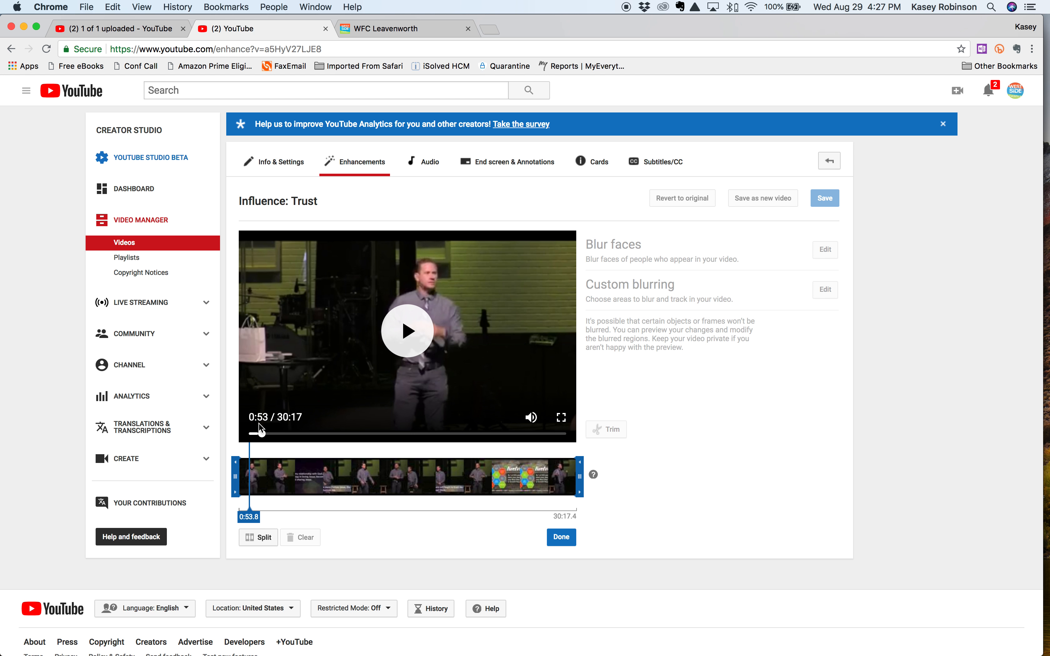
left_click(247, 486)
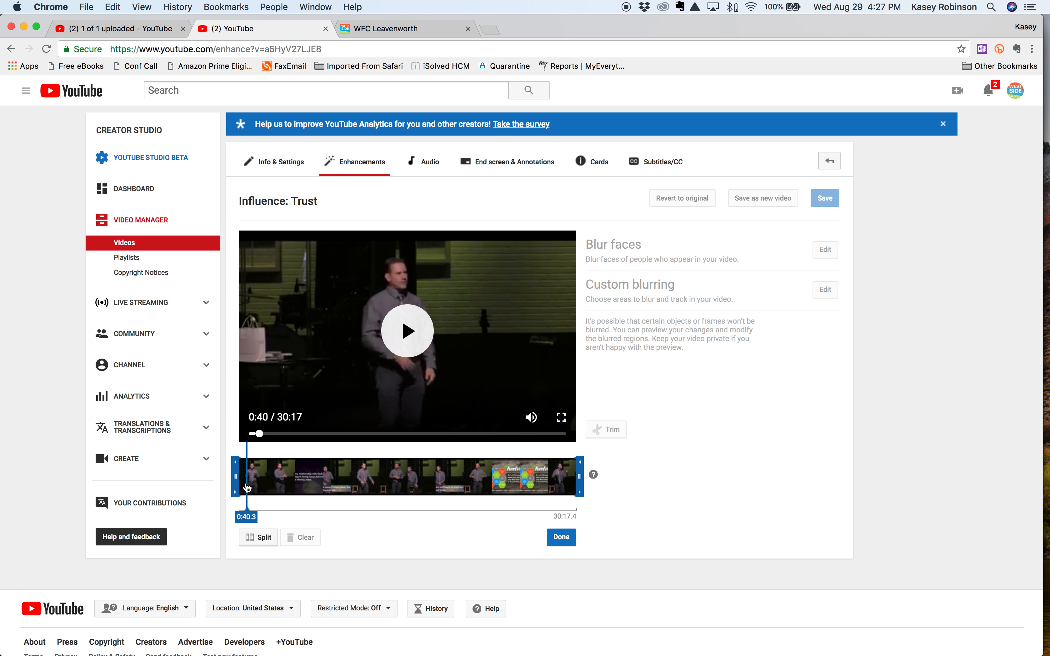
left_click(245, 486)
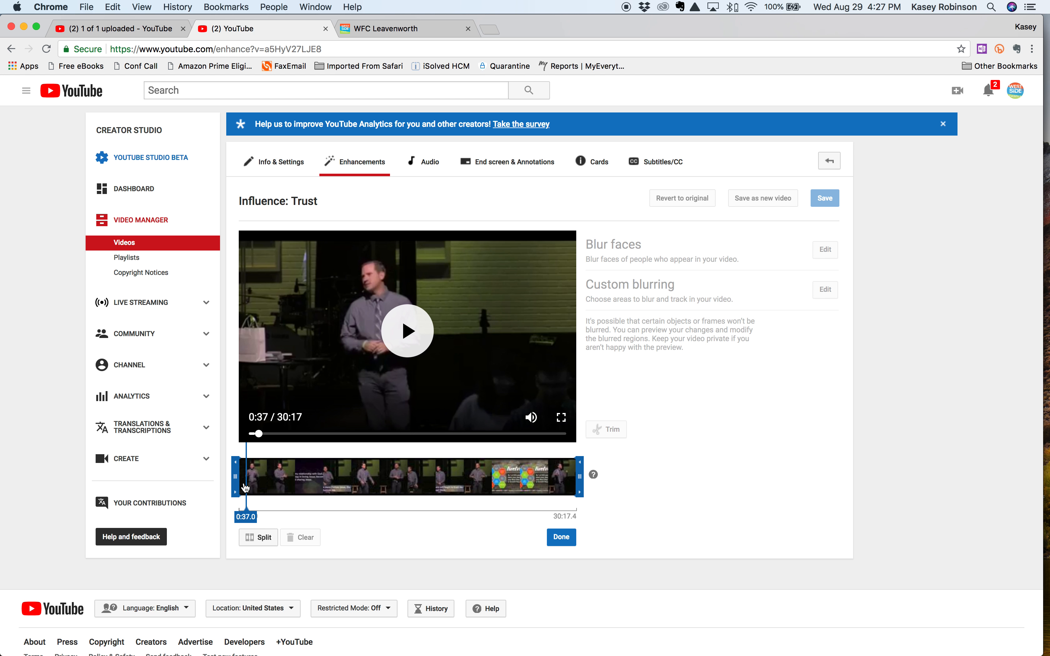
left_click(245, 487)
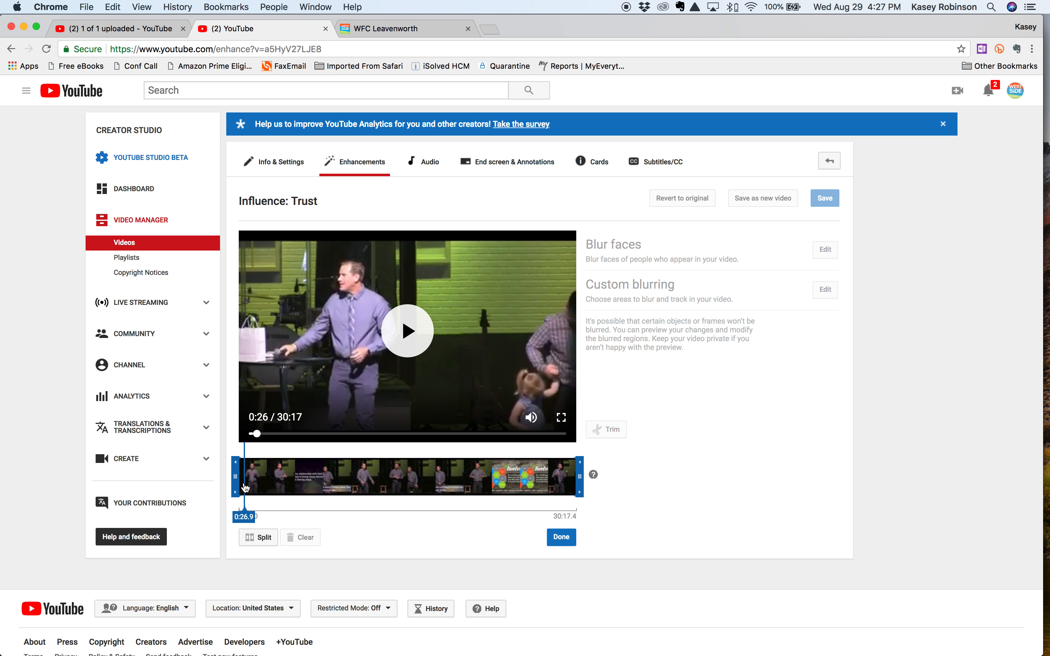
left_click(245, 487)
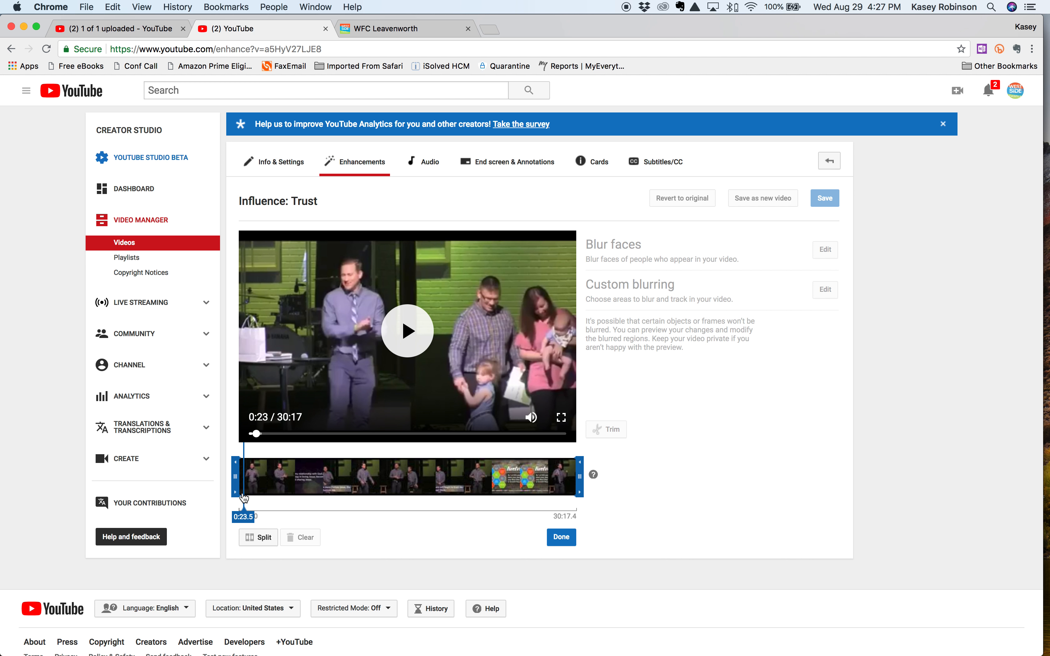
left_click(245, 498)
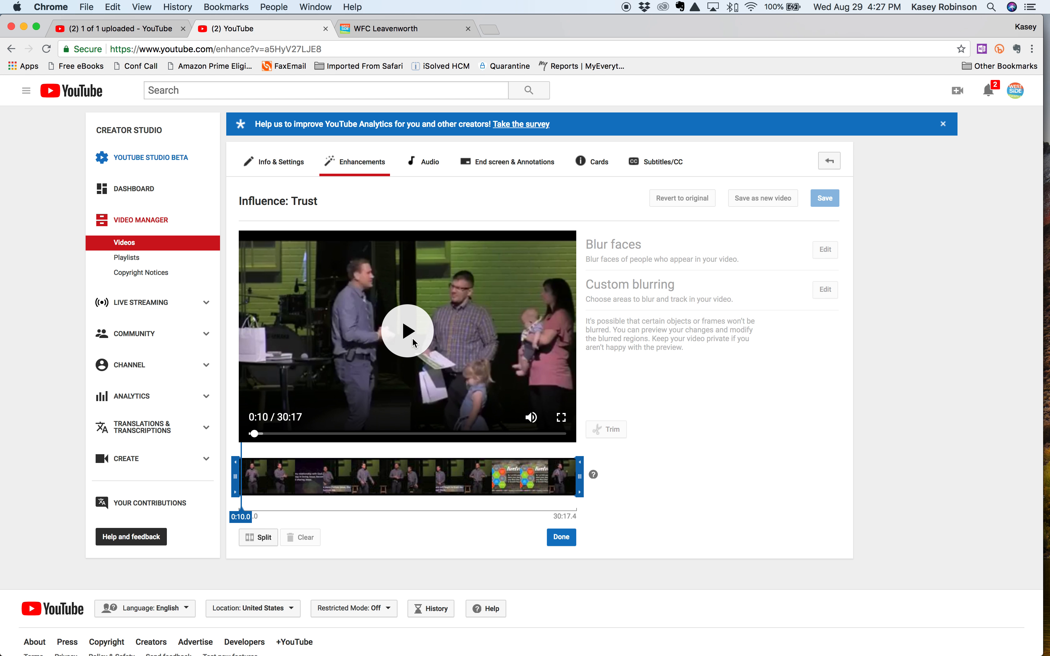
left_click(412, 337)
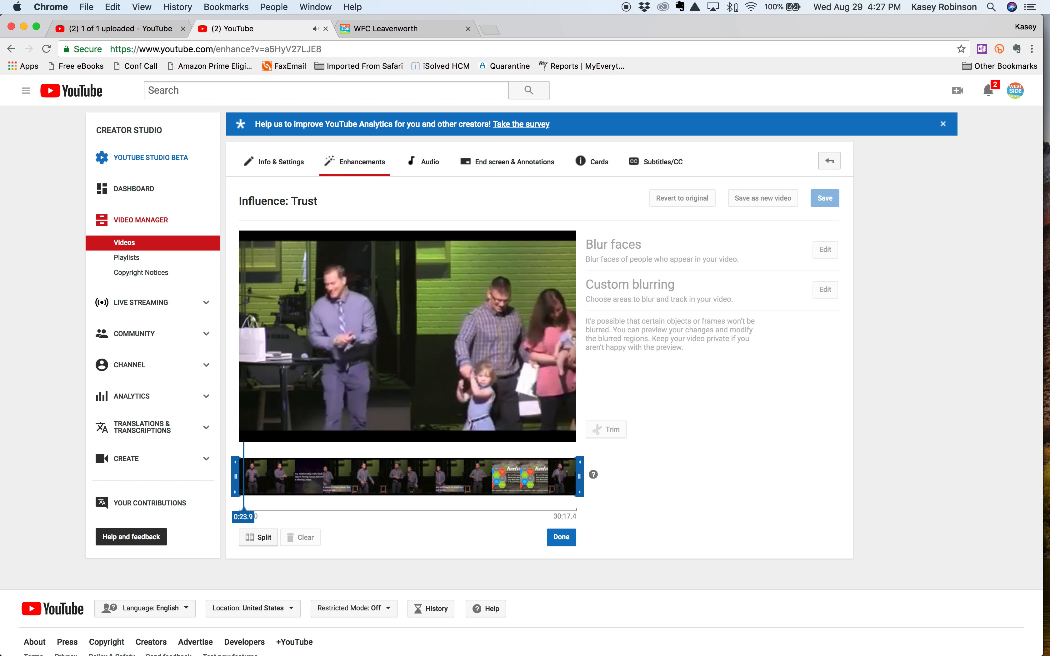
left_click(412, 281)
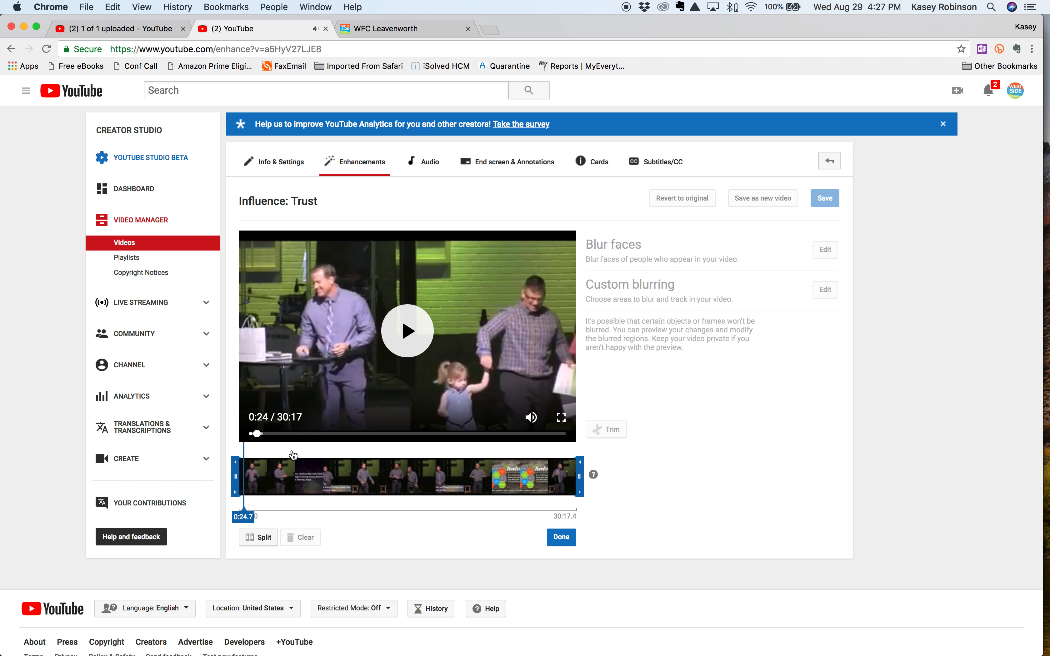
left_click(264, 540)
left_click(264, 540)
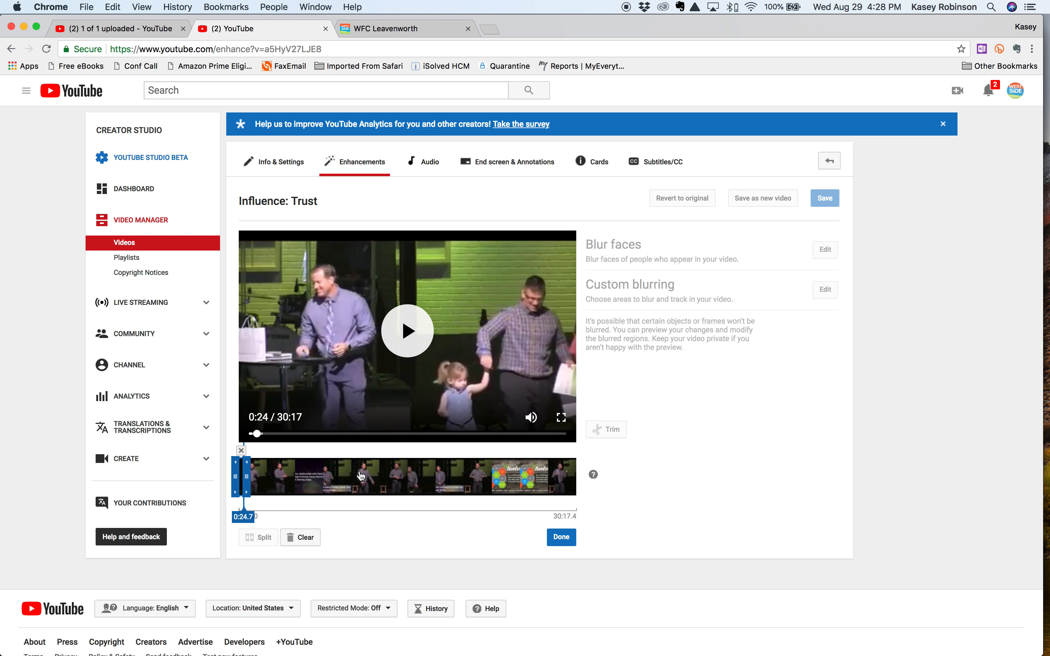
left_click(241, 451)
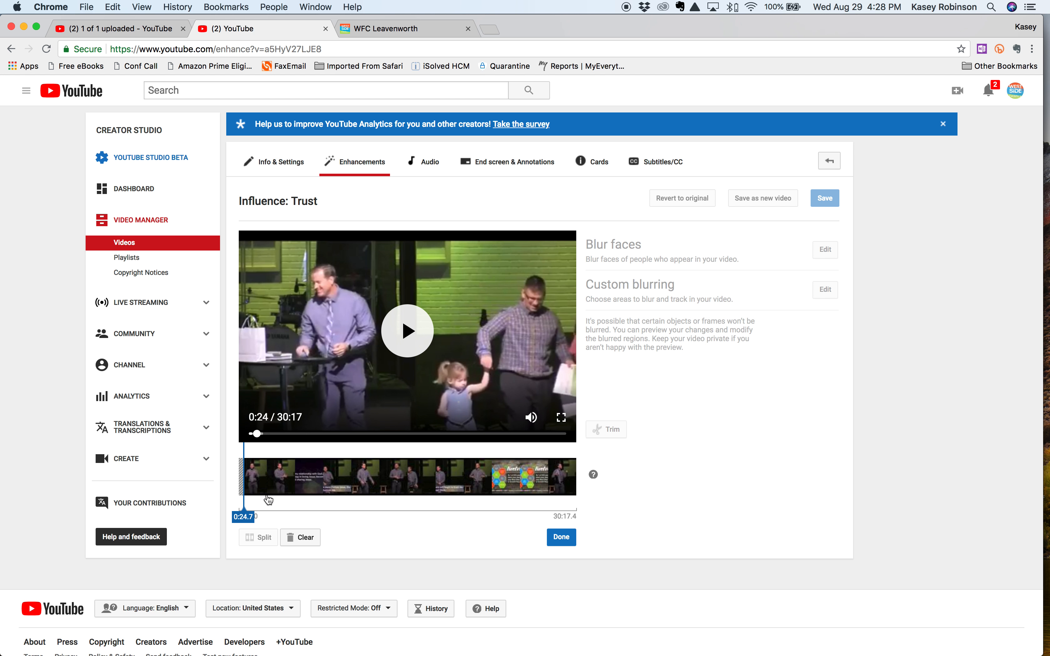
Examine the last few minutes of the clip, from about 24:44 onward, to check where the video should end
left_click(514, 477)
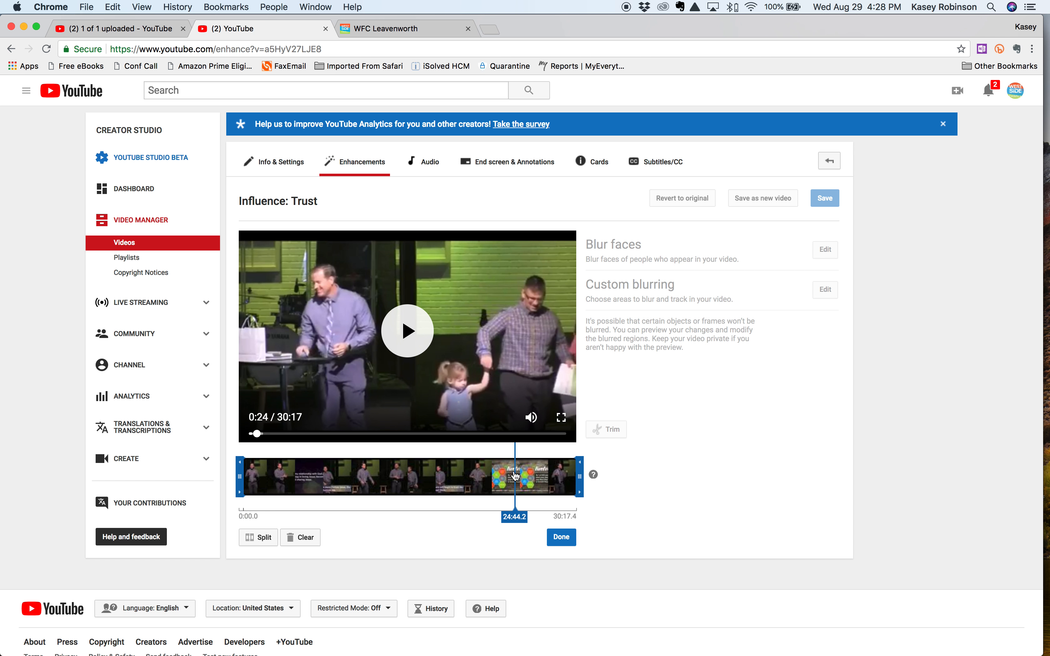
left_click(539, 476)
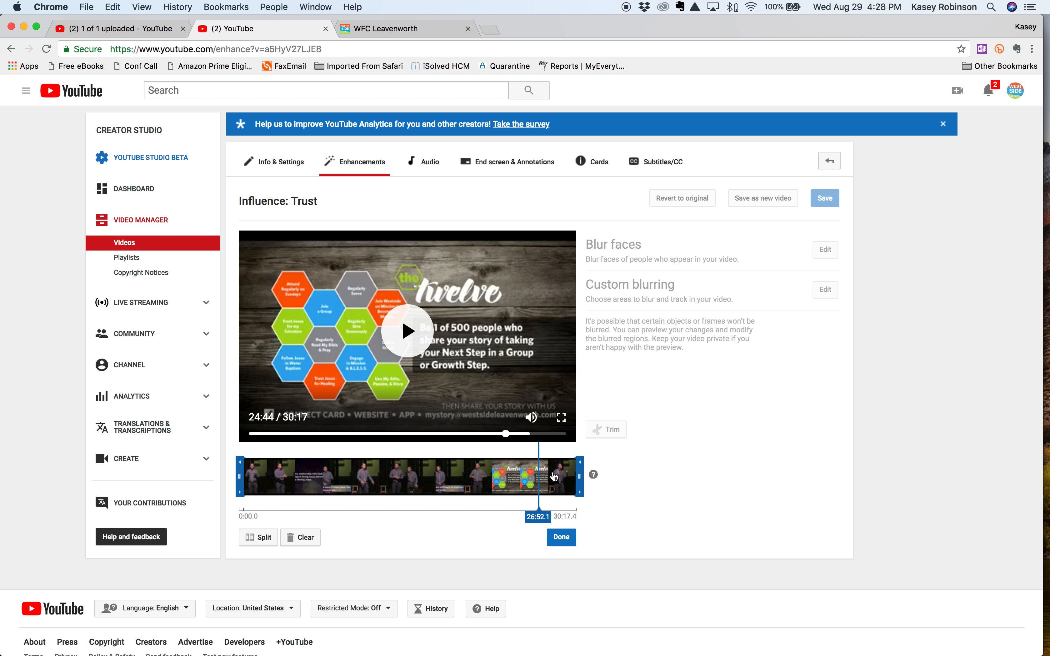
left_click(553, 477)
left_click(564, 477)
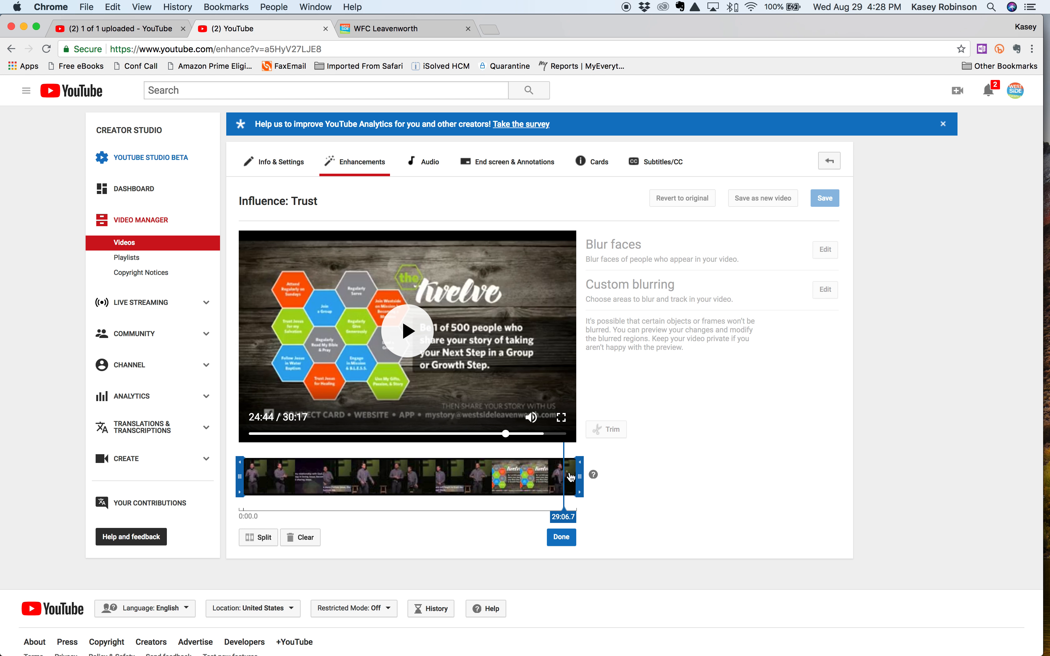
left_click(571, 477)
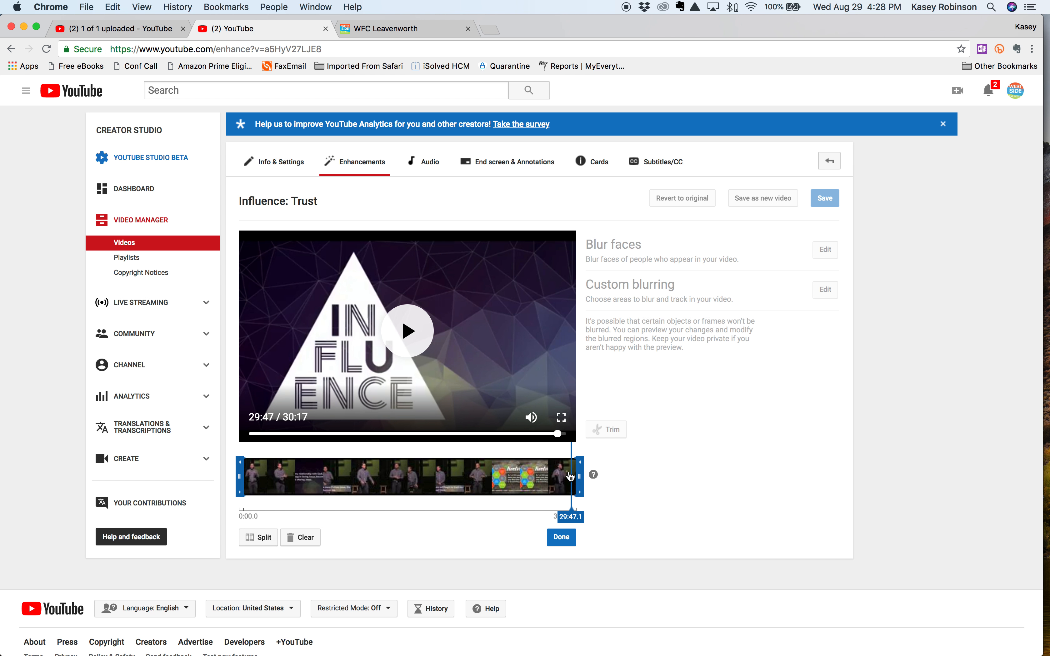
left_click(569, 476)
left_click(564, 477)
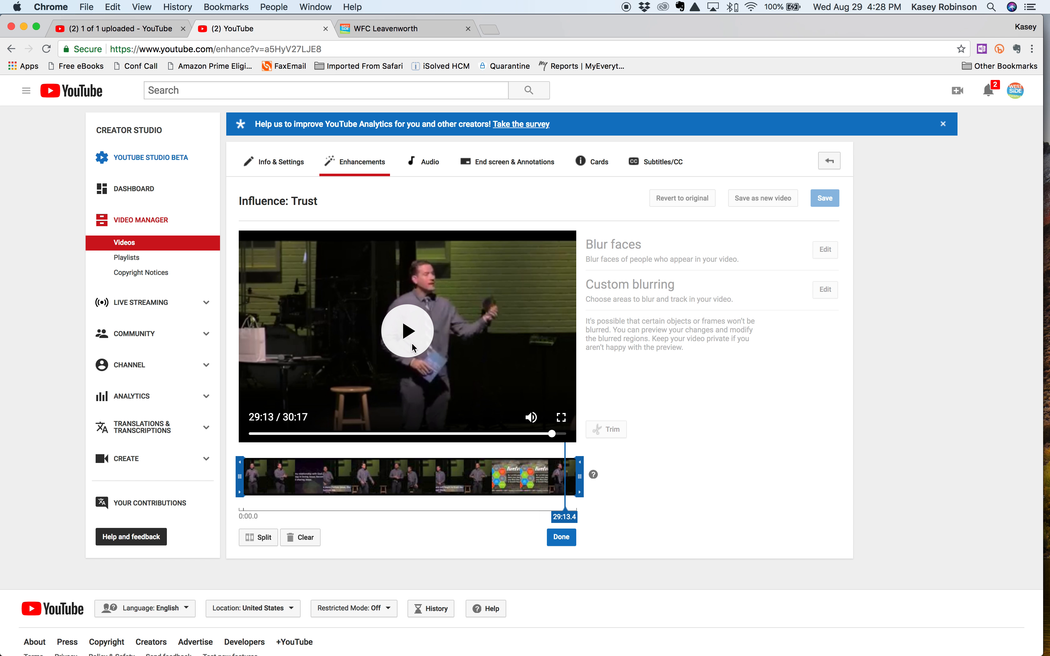
left_click(416, 341)
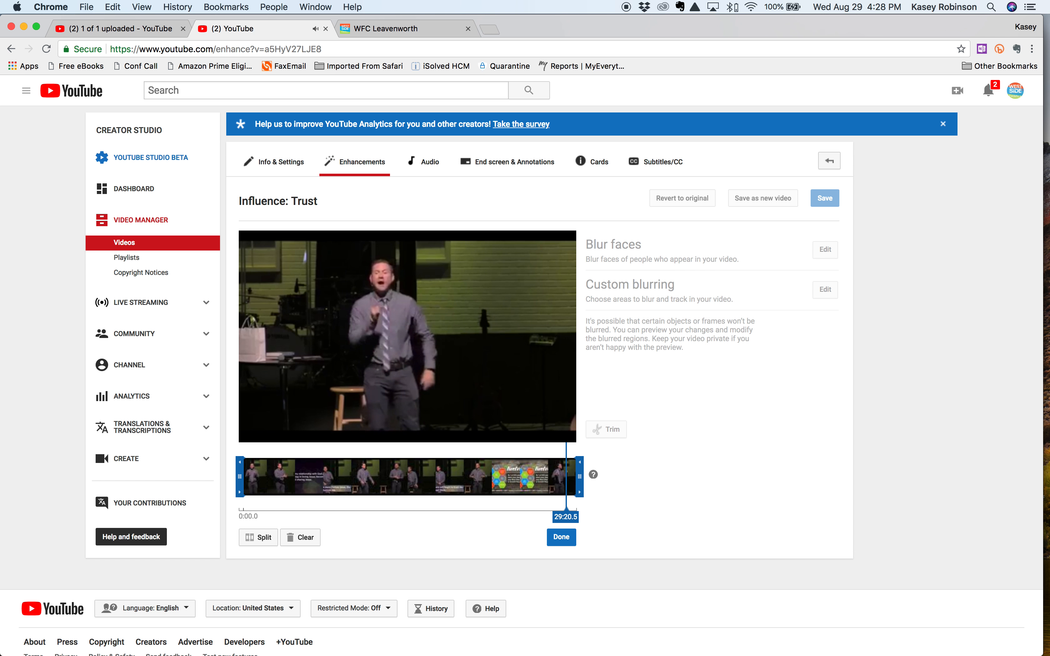
left_click(571, 478)
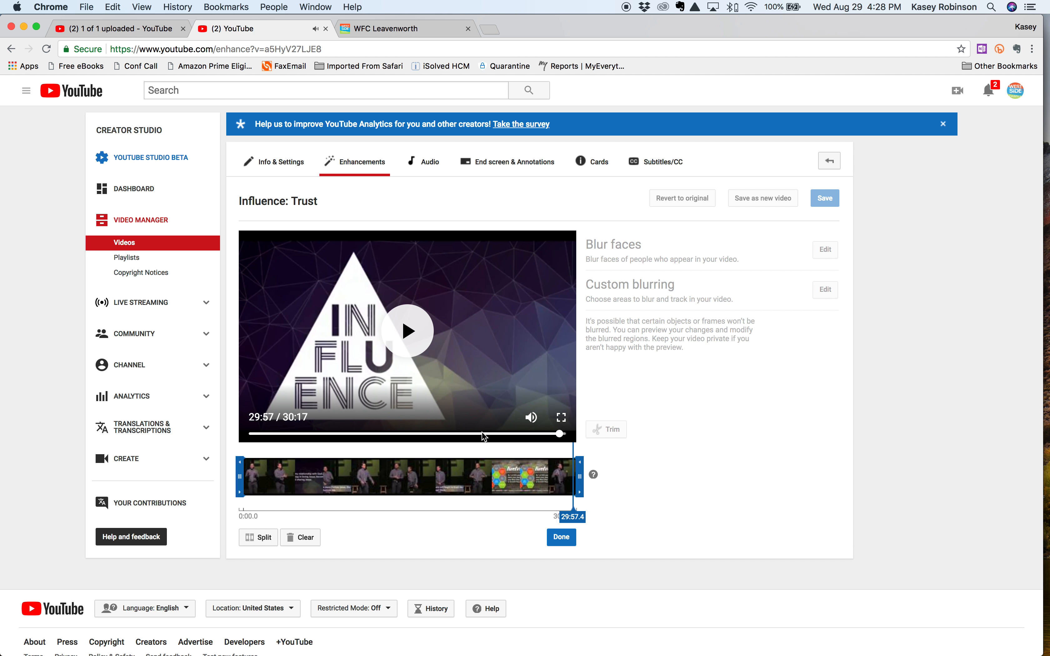
Finish trimming, preview the new beginning, and save the trimmed video in place
left_click(561, 538)
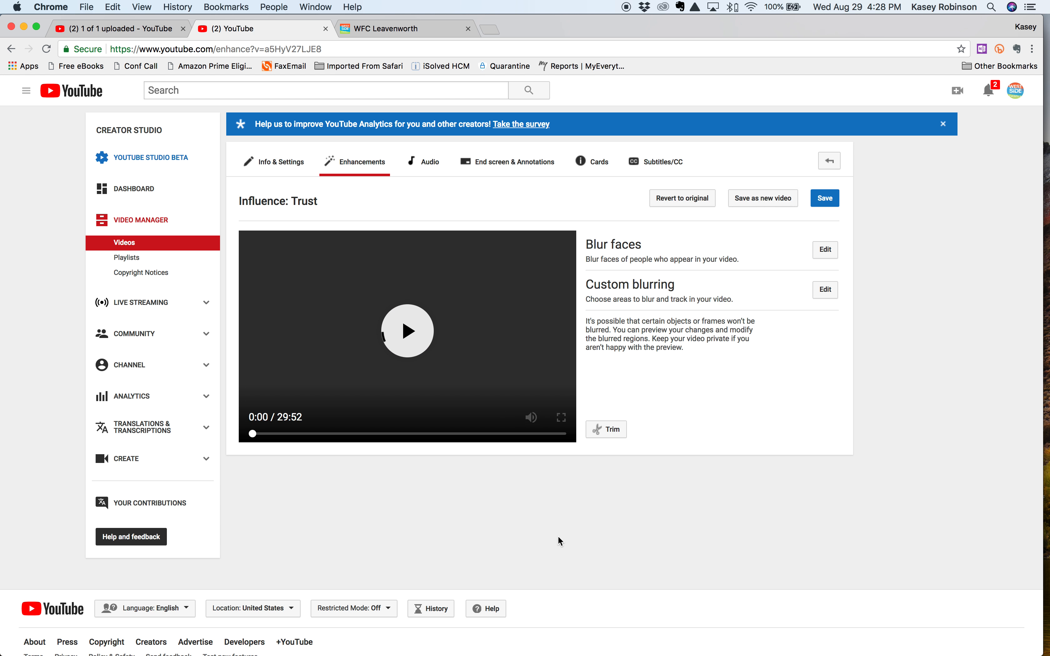
left_click(422, 338)
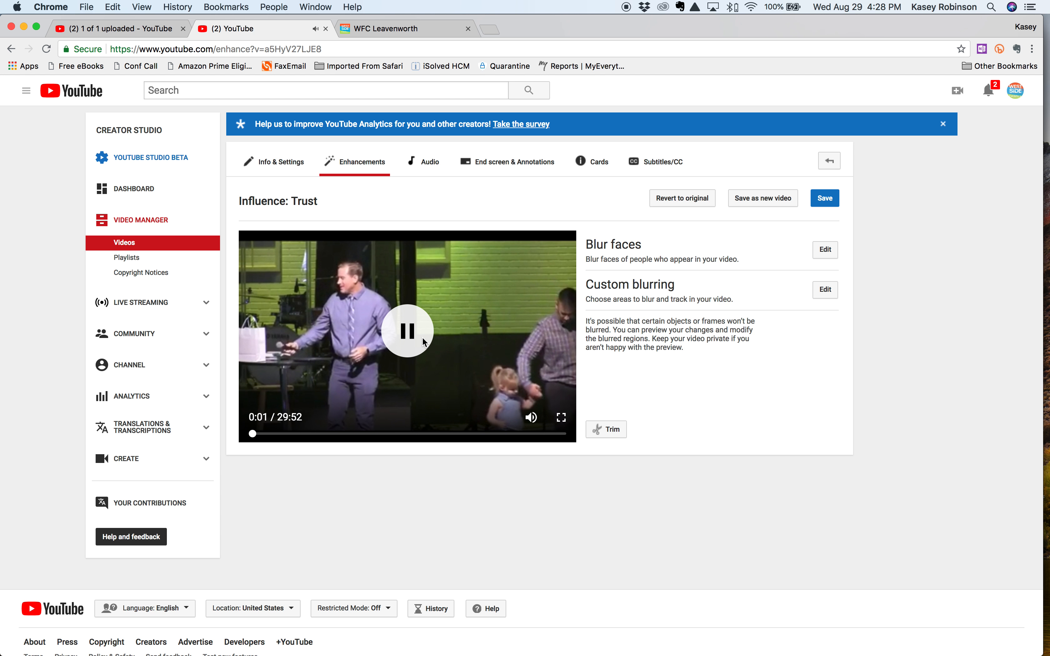
left_click(833, 203)
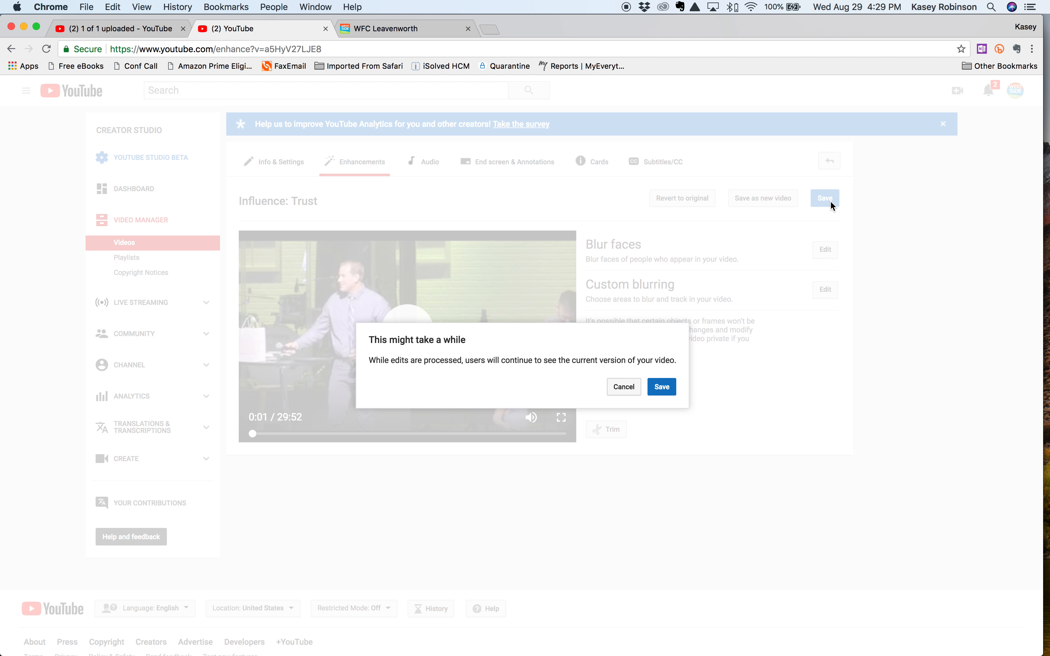
left_click(664, 388)
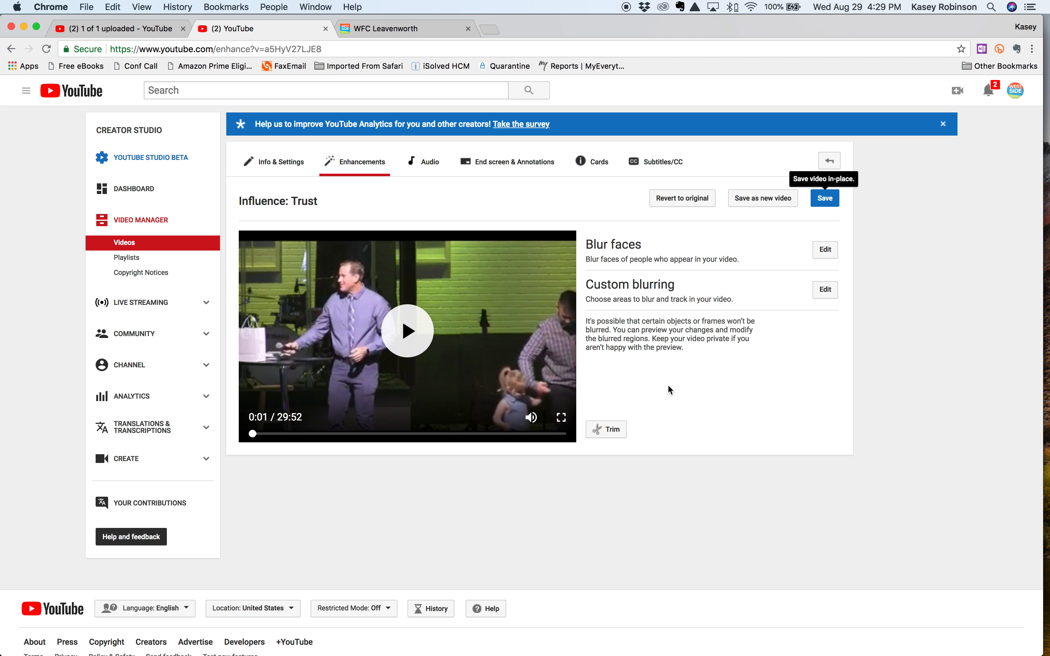